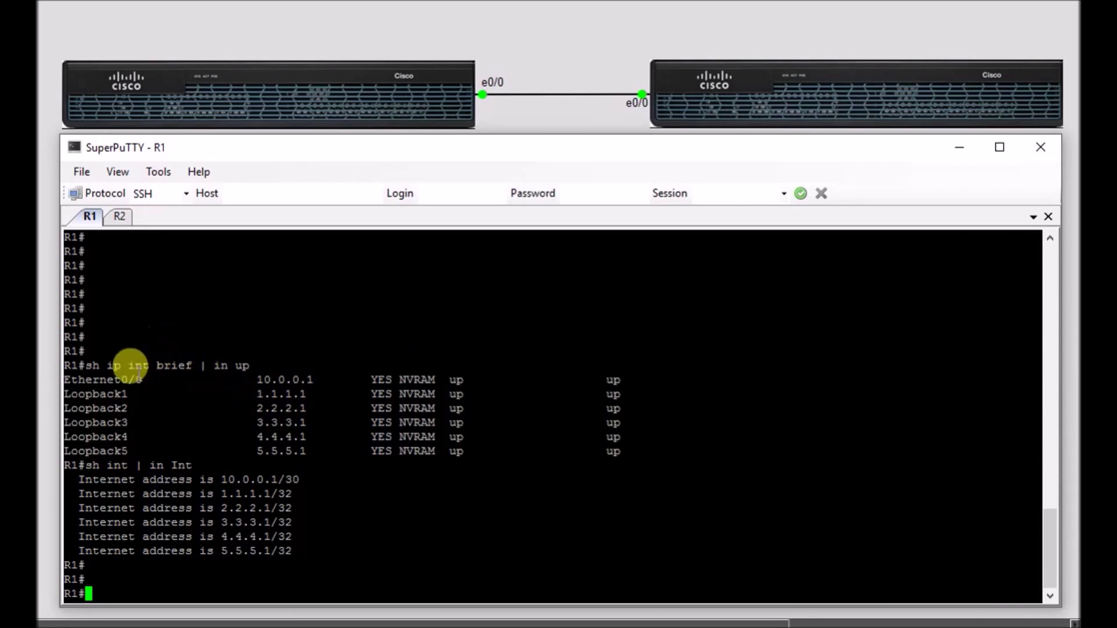
Review the up interfaces and addresses on R1 and R2
mouse_move(105, 380)
left_mouse_down()
mouse_move(345, 393)
mouse_move(341, 446)
left_mouse_up()
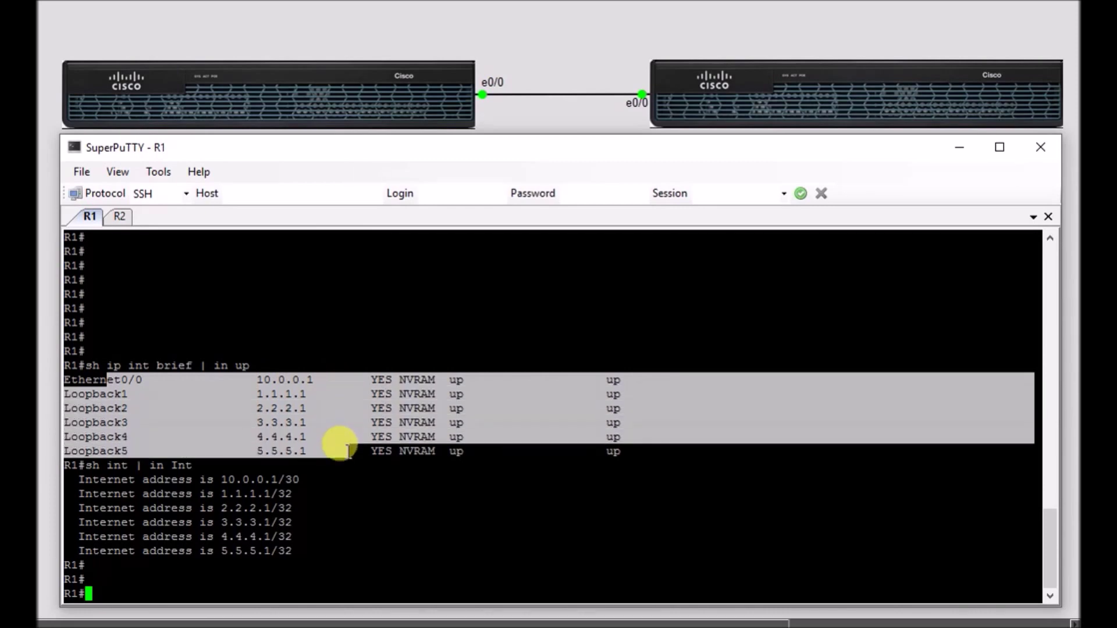
left_click(254, 366)
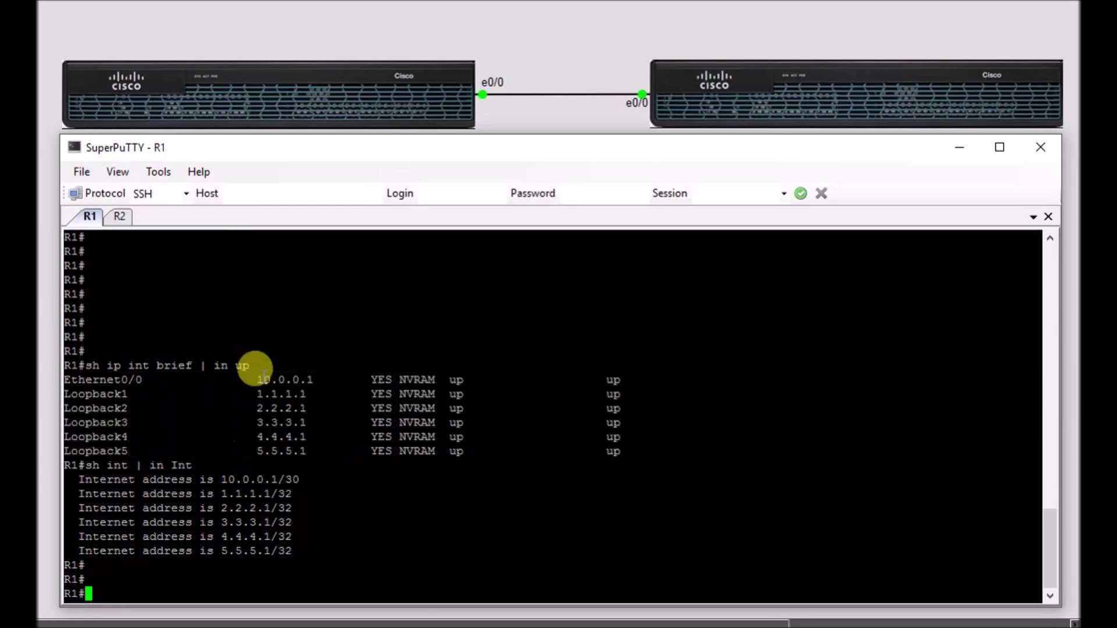
left_click(122, 216)
left_click_drag(105, 365, 193, 458)
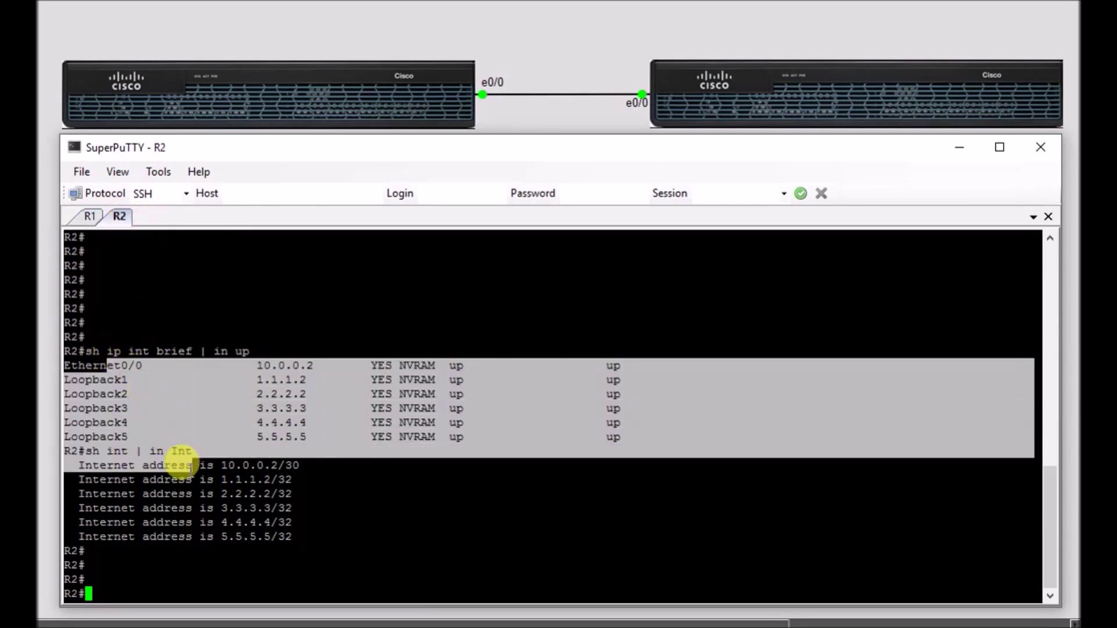
left_click(90, 221)
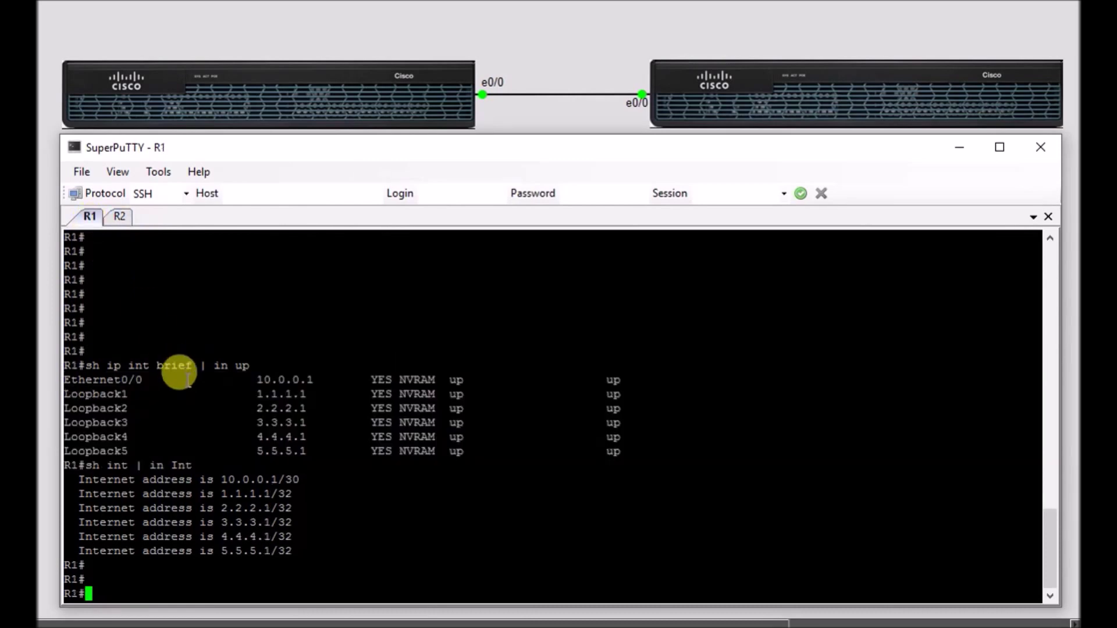
type("conf t")
On R1, start OSPF process 1 and begin a network statement for 10.0.0.1
key("Return")
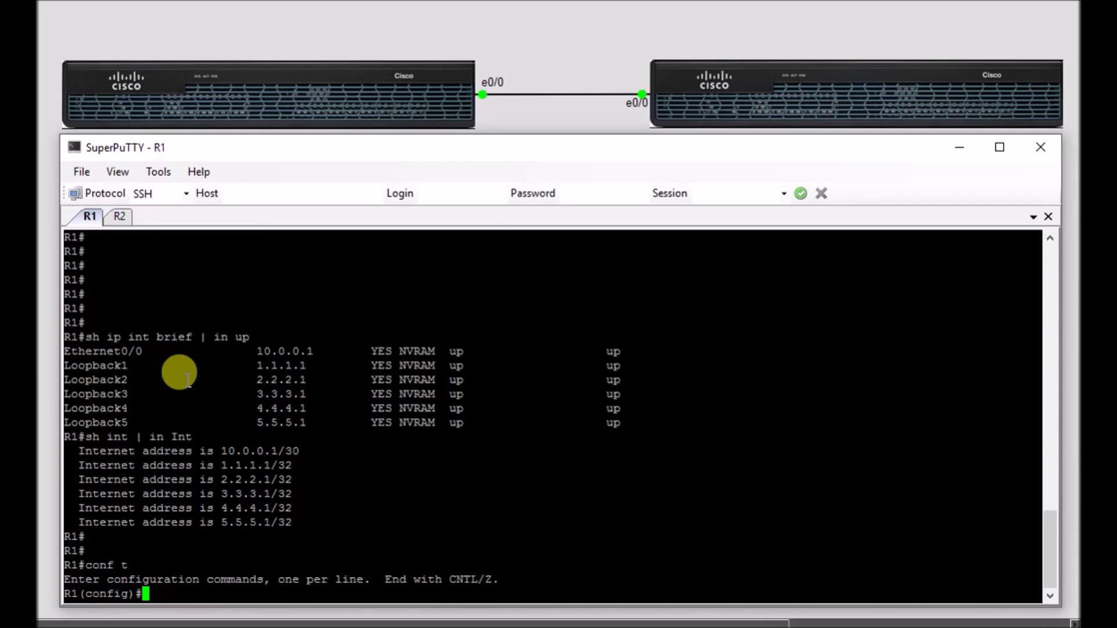
type("router")
type(" ospf ")
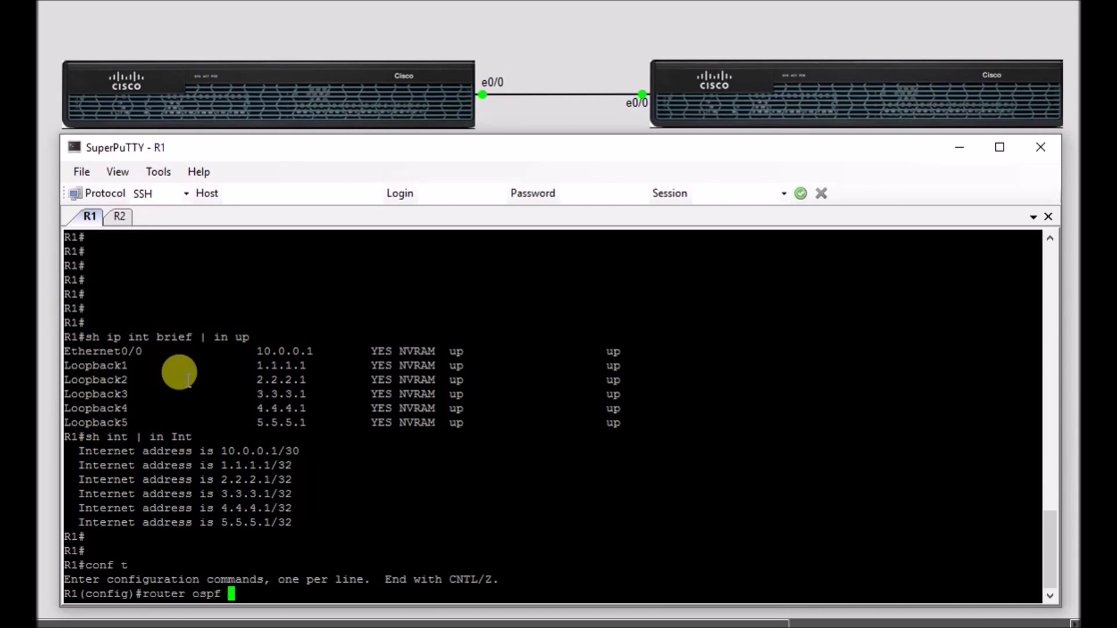
type("1")
key("Return")
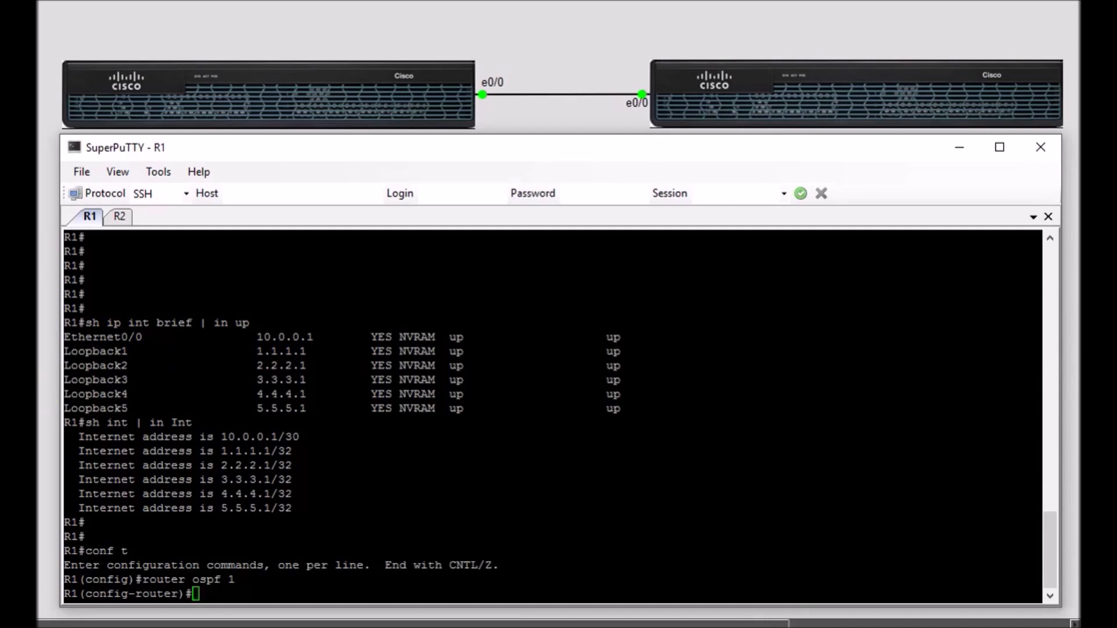
left_click(396, 531)
type("netw")
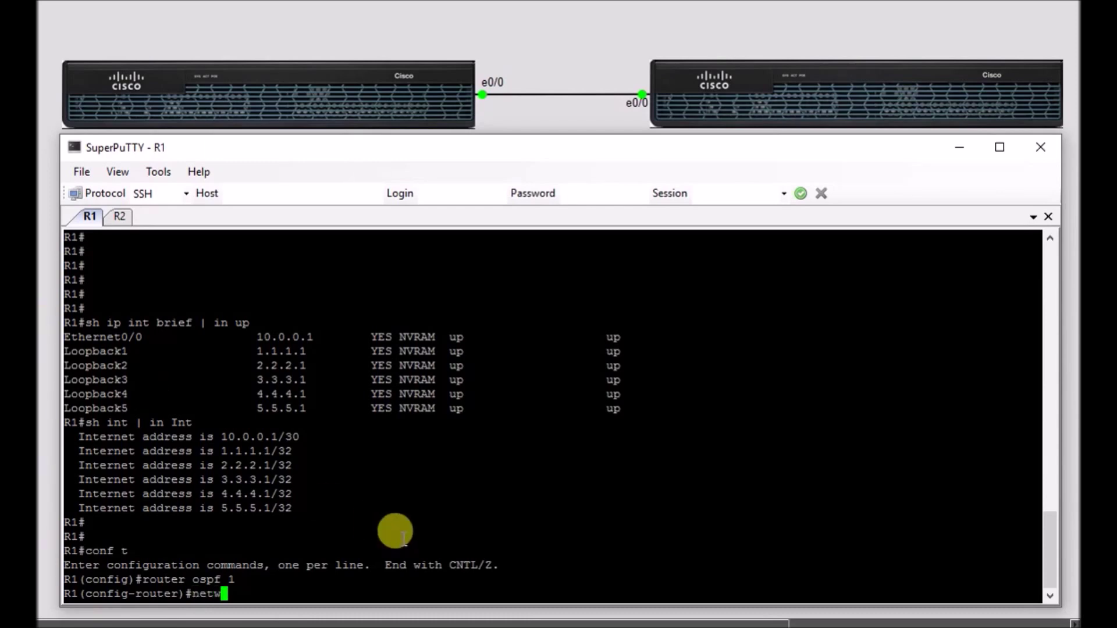
type("ork")
double_click(270, 337)
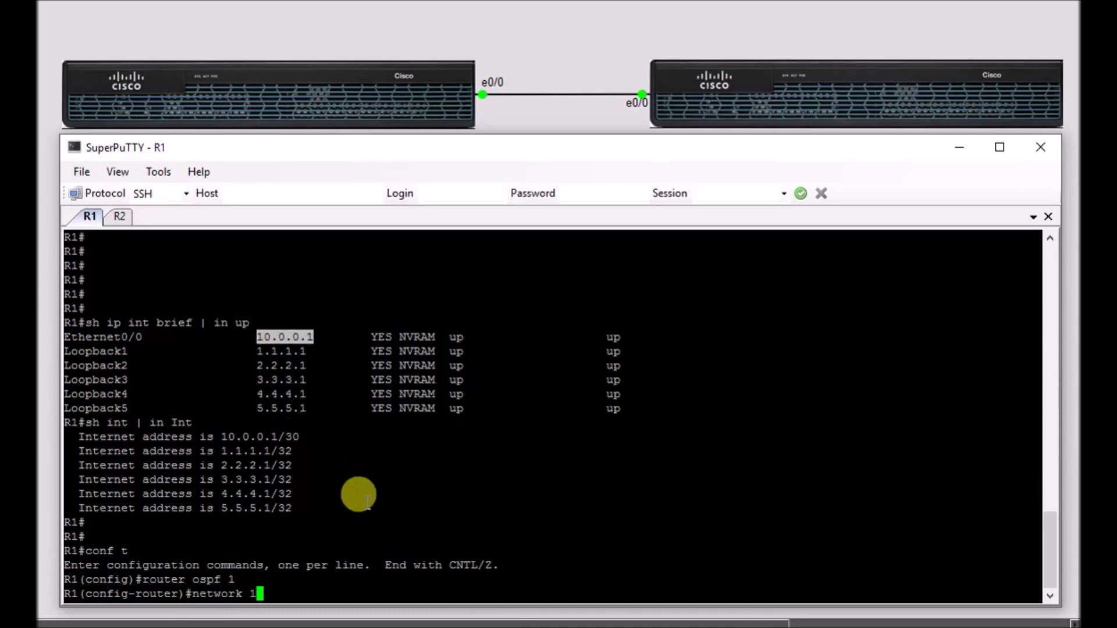
type("10.0.0.1 ")
type("?")
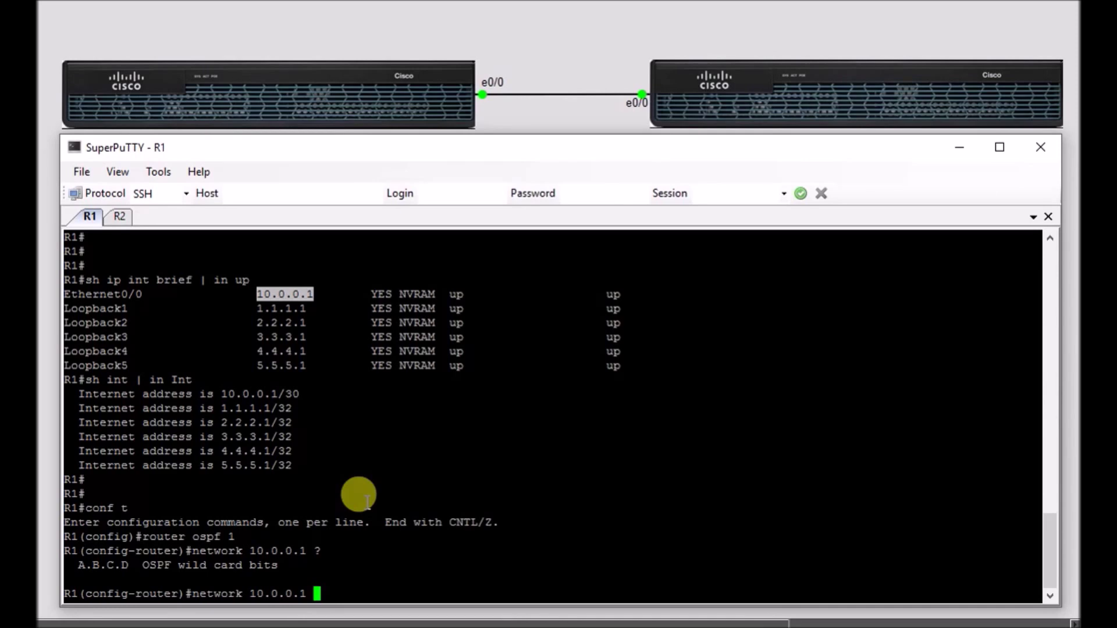
Highlight the Notepad calculation: 255.255.255.255 minus 255.255.255.252 gives wildcard 0.0.0.3
key("alt+Tab")
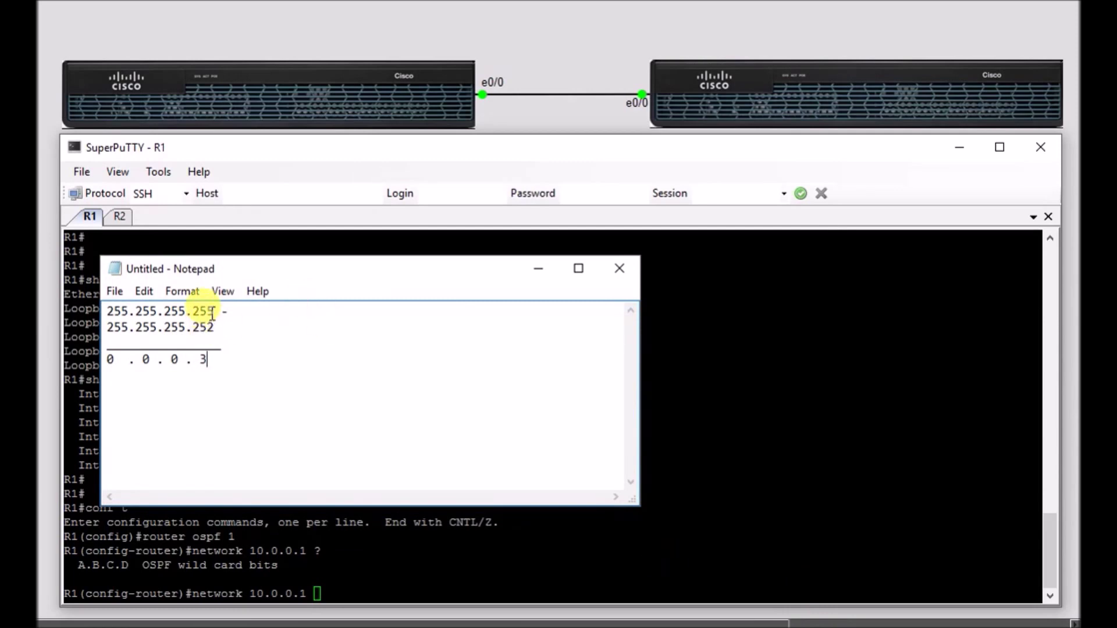
left_click_drag(213, 312, 54, 309)
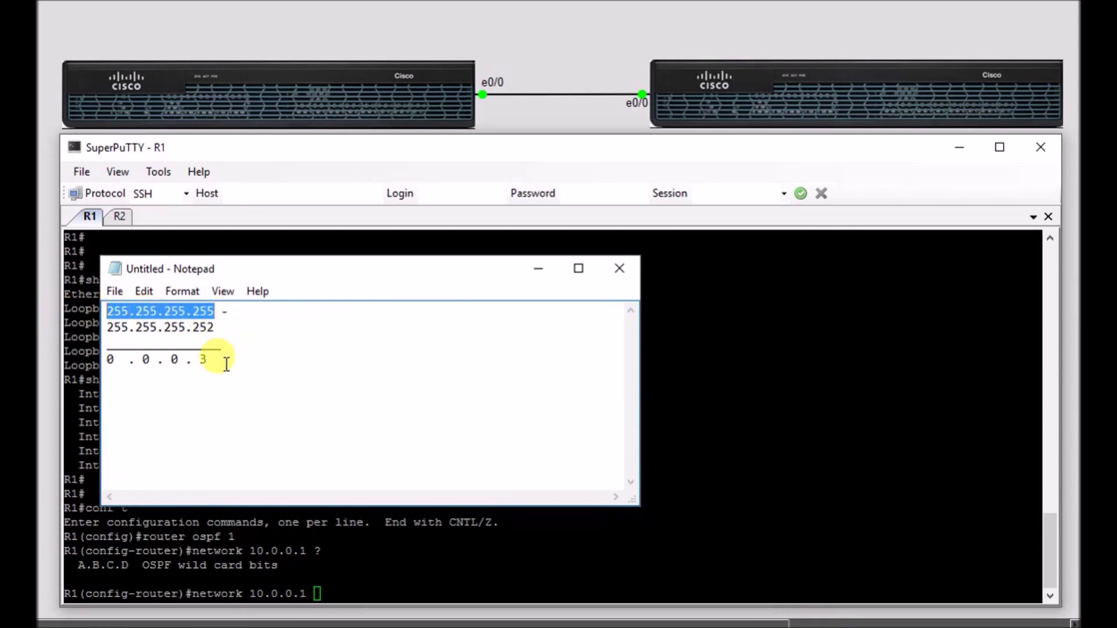
left_click_drag(210, 359, 109, 360)
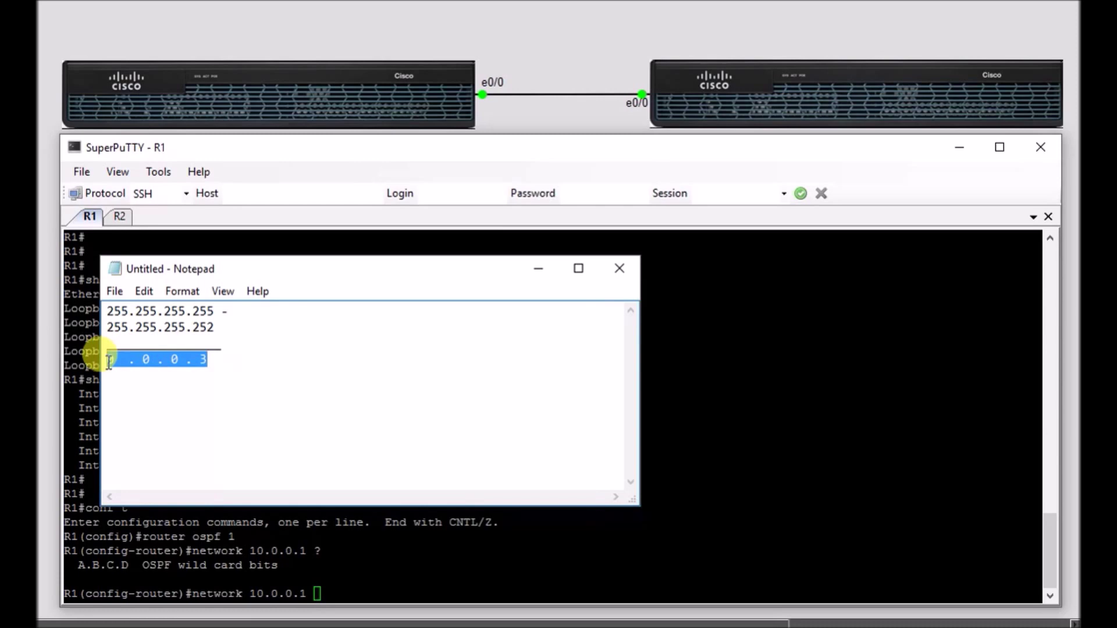
left_click(391, 575)
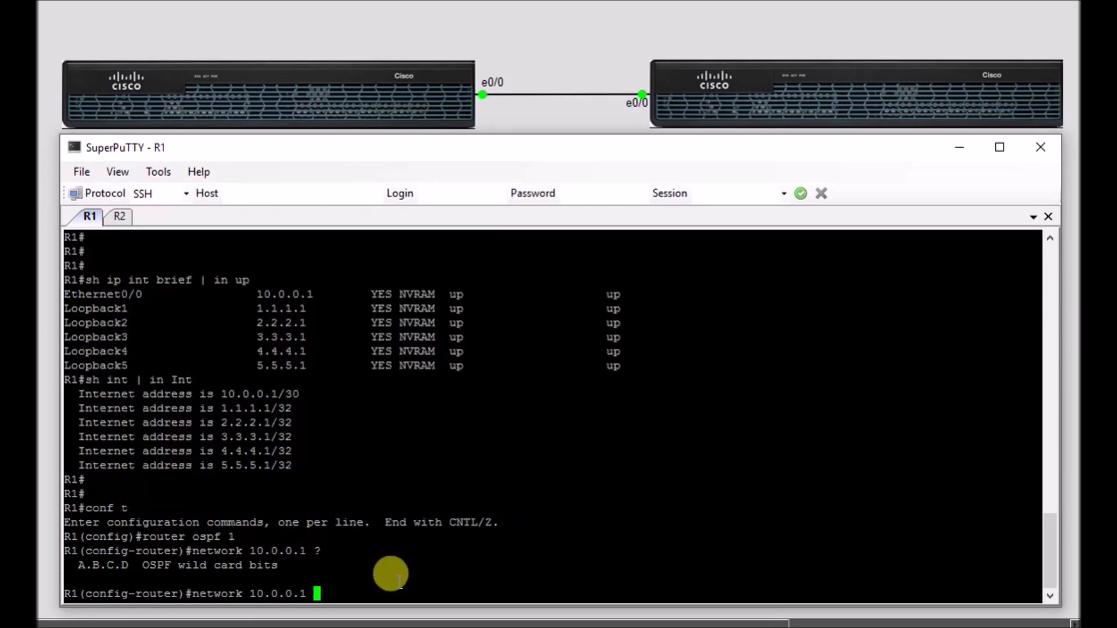
type("0.0")
type(".0.")
type("3")
type("area")
type(" 0")
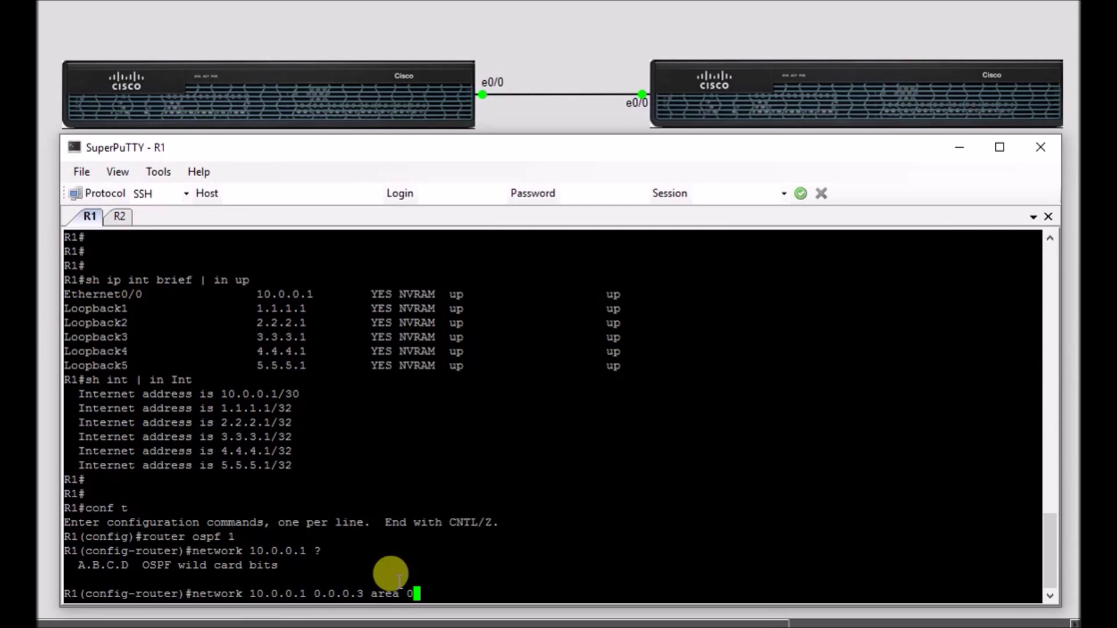
On R1, advertise 10.0.0.1 0.0.0.3 and loopbacks 1.1.1.1–5.5.5.1 (0.0.0.0) in area 0
key("Return")
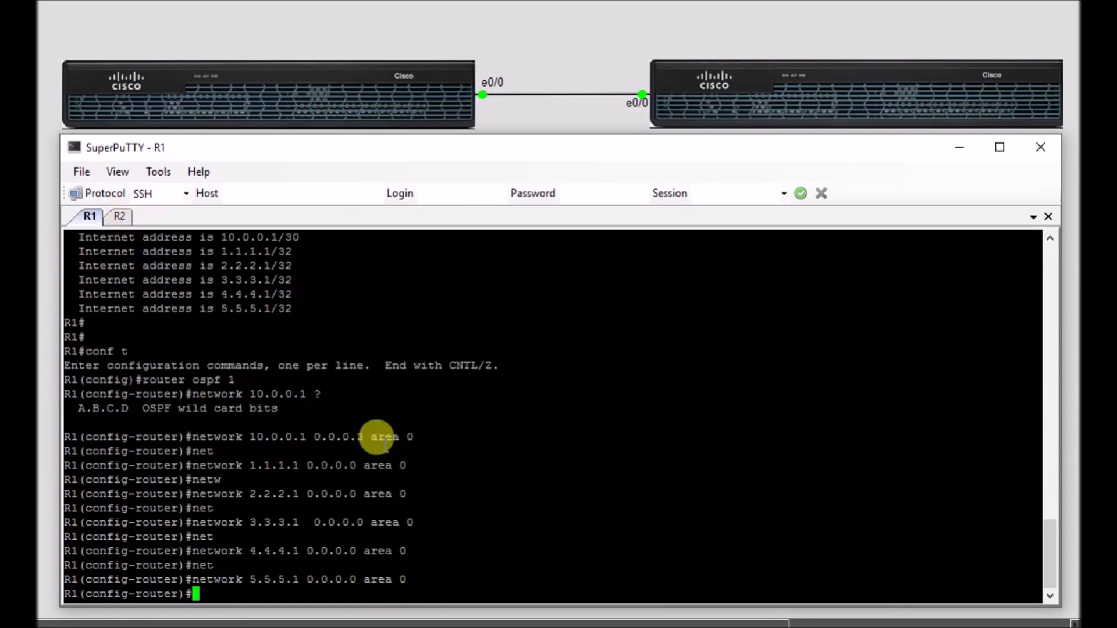
On R2, enter configuration mode and submit a network 10.0.0.2 statement, which fails
left_click(119, 216)
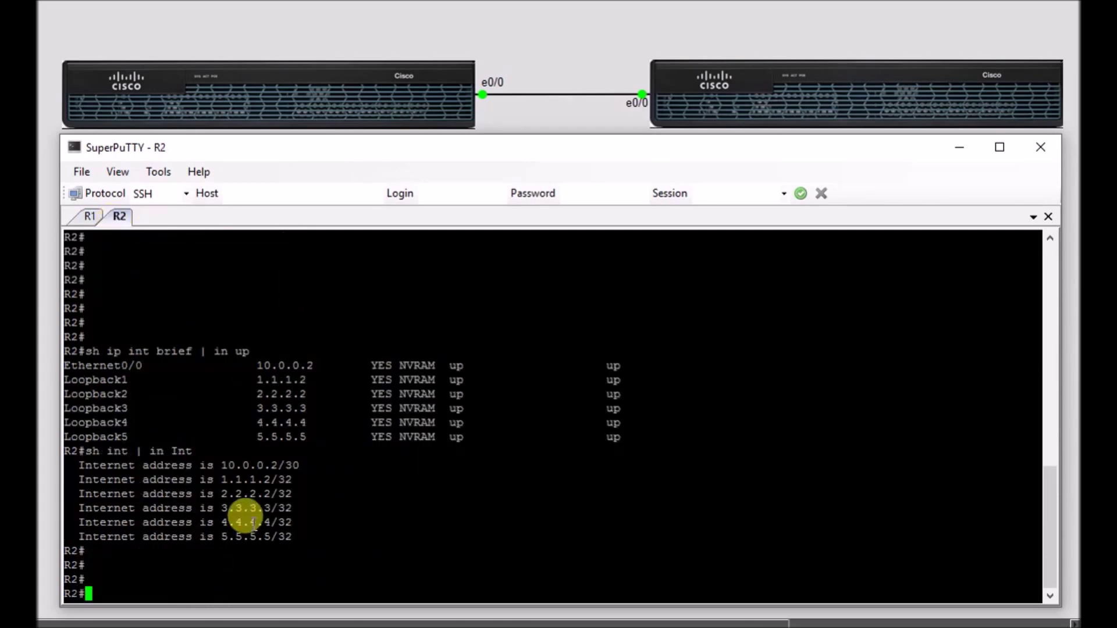
type("conf t")
key("Return")
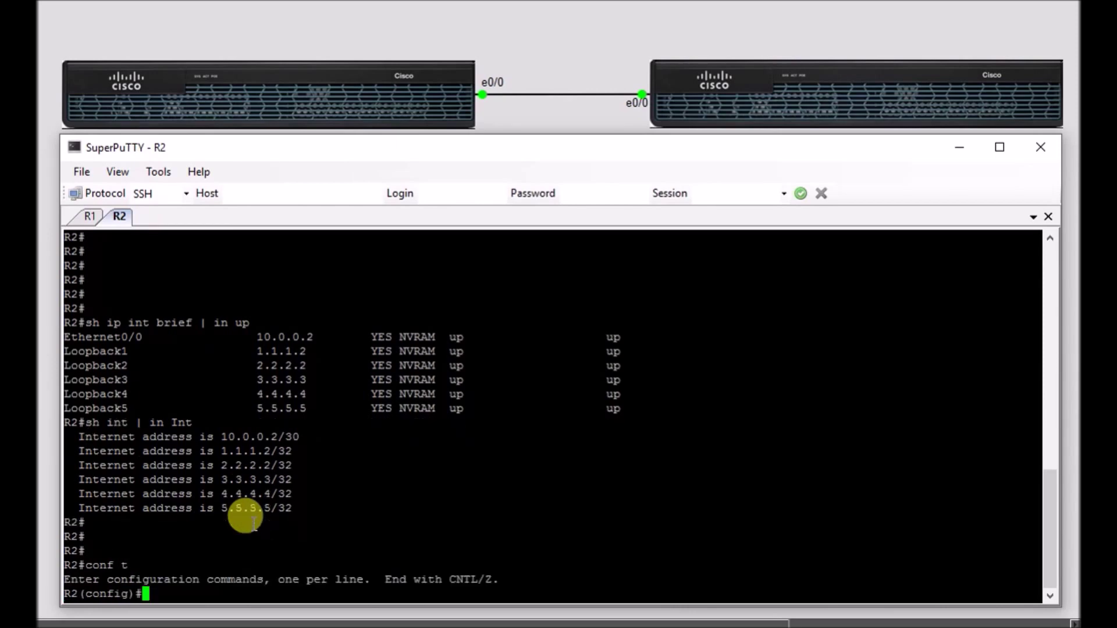
type("netw")
type("ork")
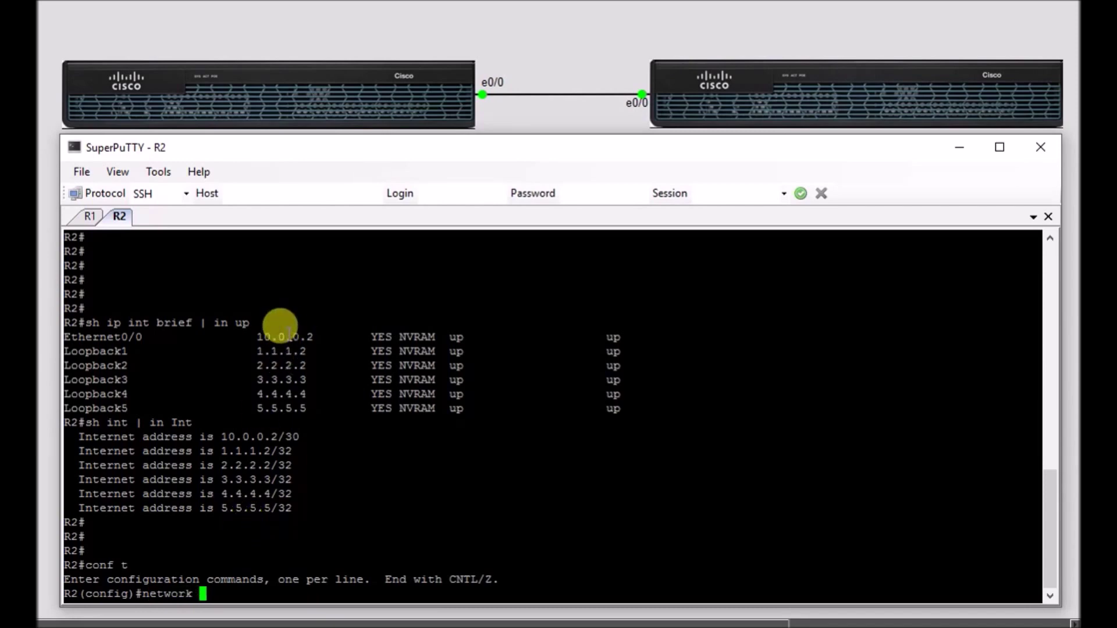
double_click(281, 335)
right_click(281, 336)
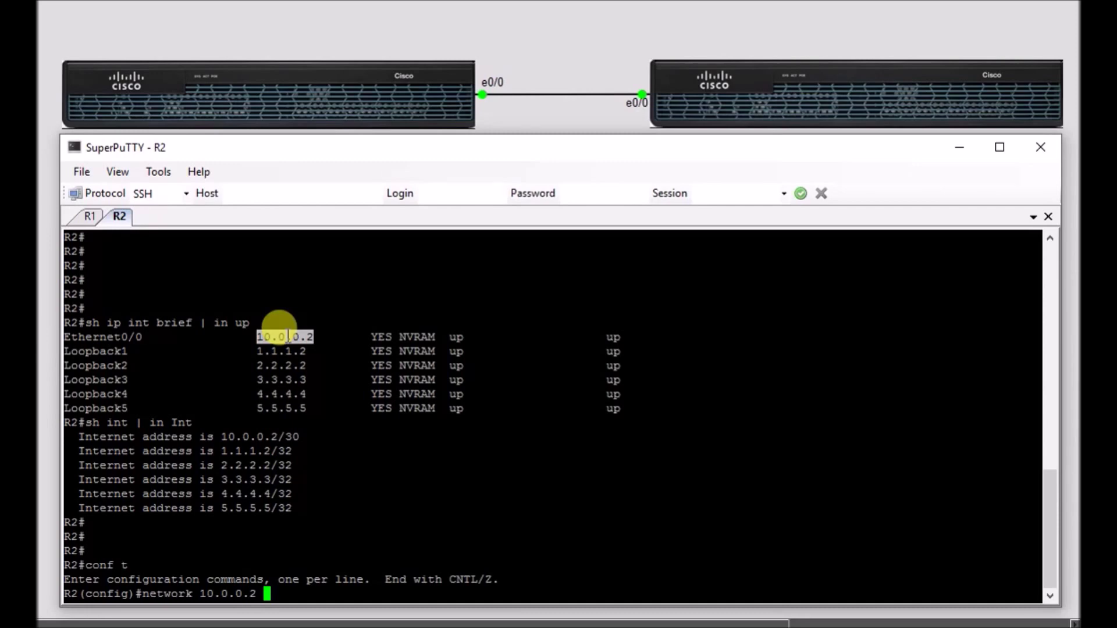
type("0.0.0.")
type("0 area 0")
key("Return")
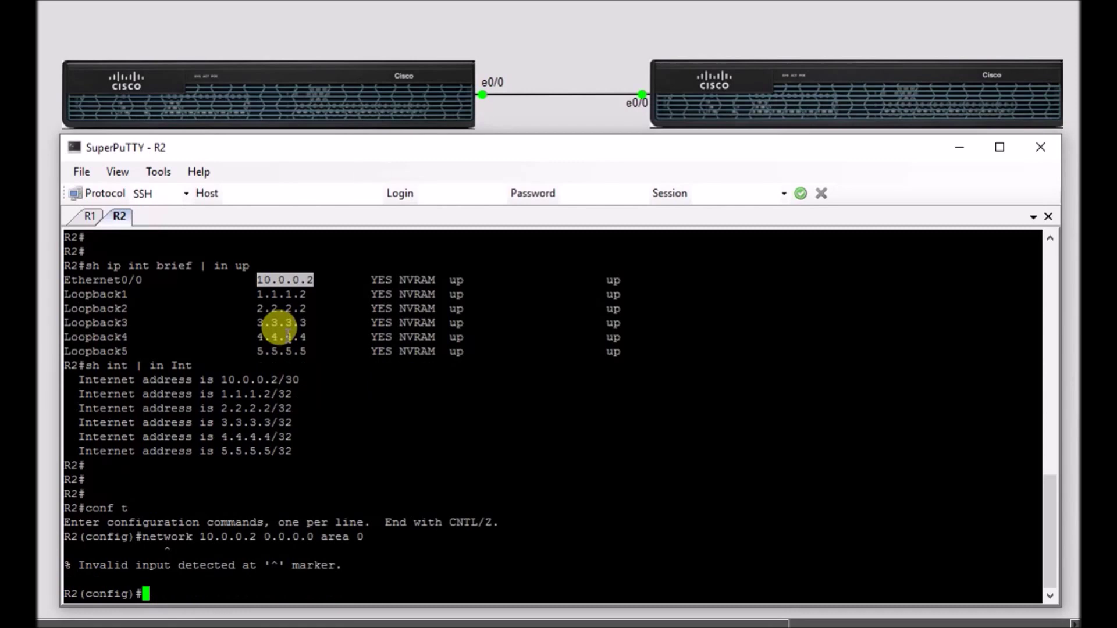
type("router ")
type("ospf")
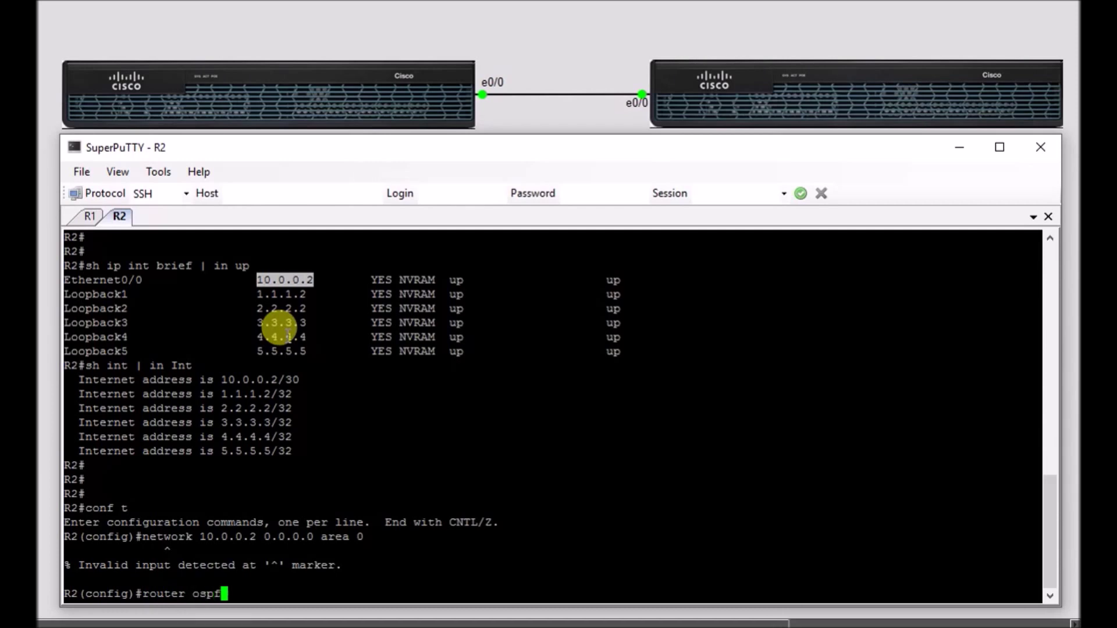
type(" 1")
Under R2's router ospf 1, advertise 10.0.0.2 in area 0, confirm FULL adjacency, and exit
key("Return")
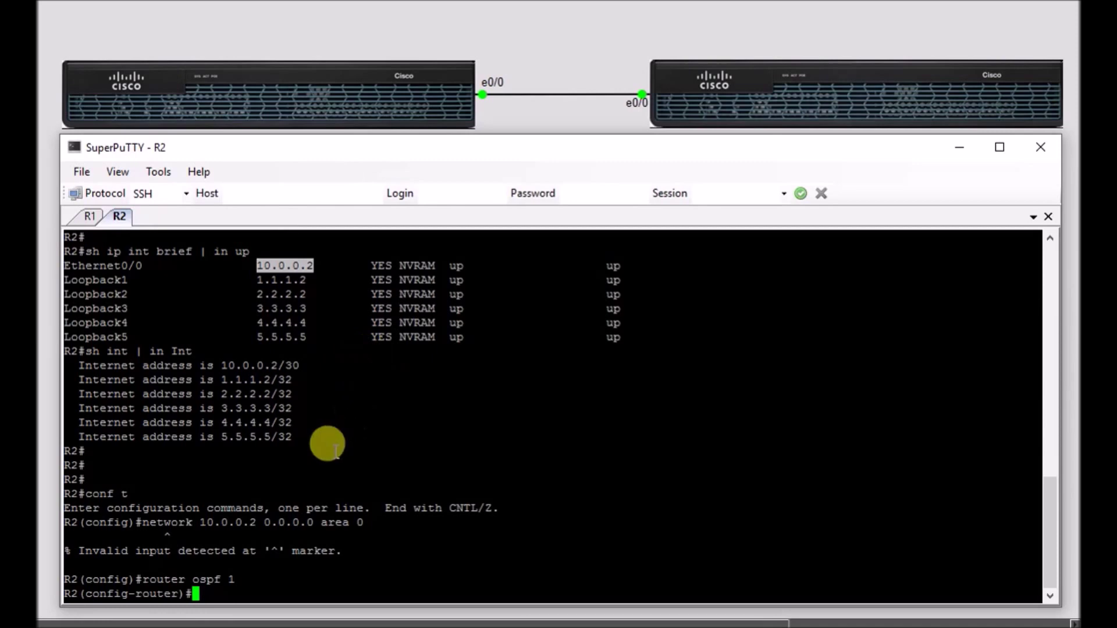
type("netwo")
key("Tab")
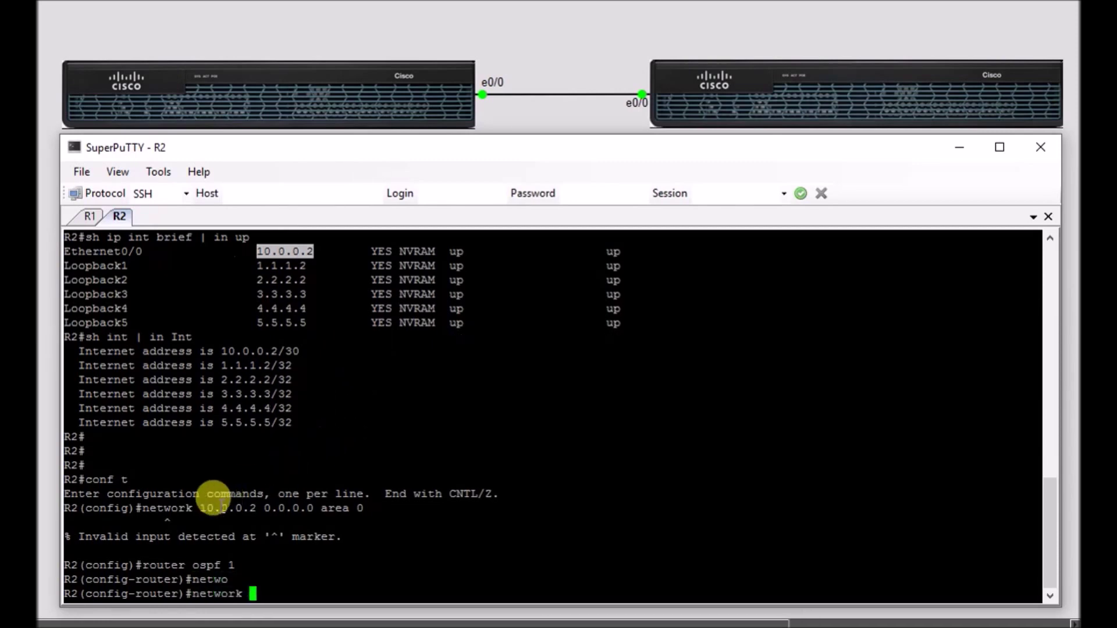
left_click_drag(197, 508, 360, 508)
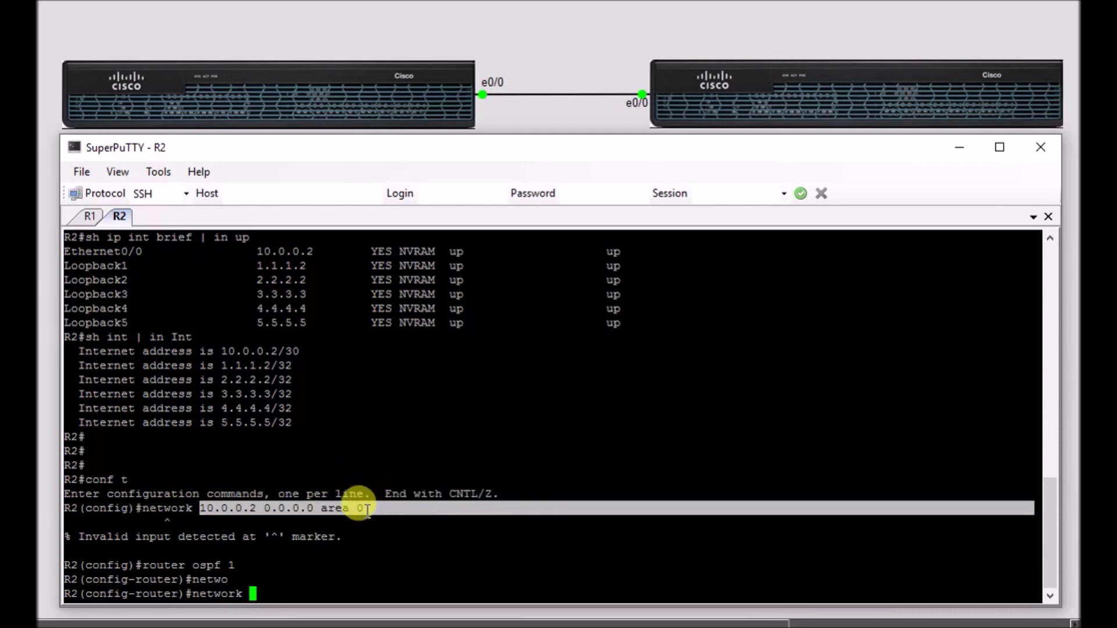
type("1")
right_click(360, 507)
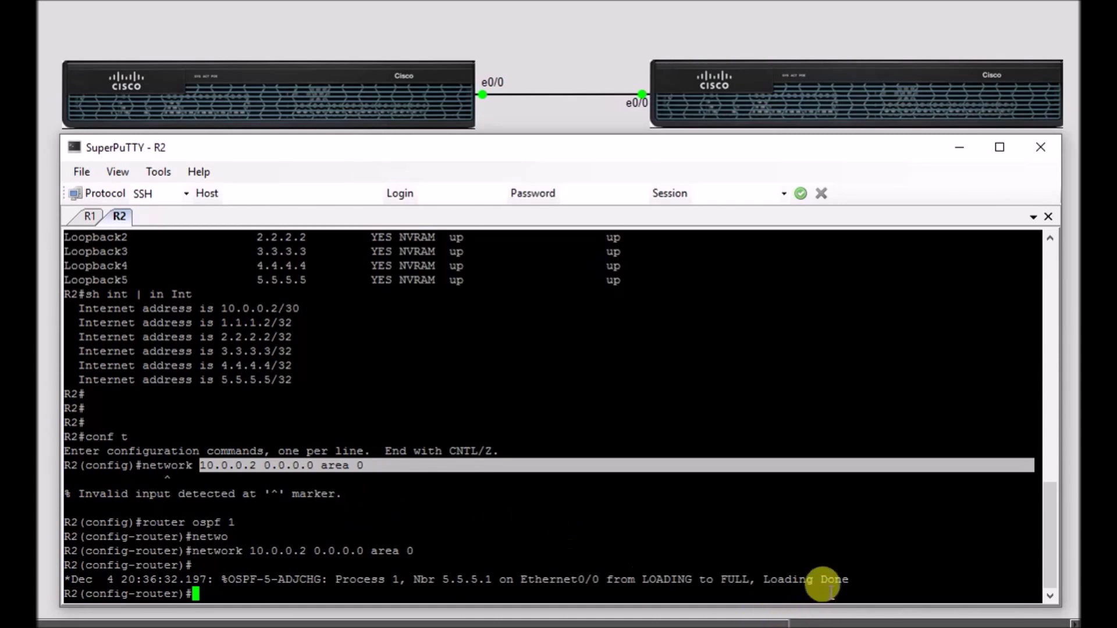
mouse_move(851, 579)
left_mouse_down()
mouse_move(631, 596)
mouse_move(66, 572)
left_mouse_up()
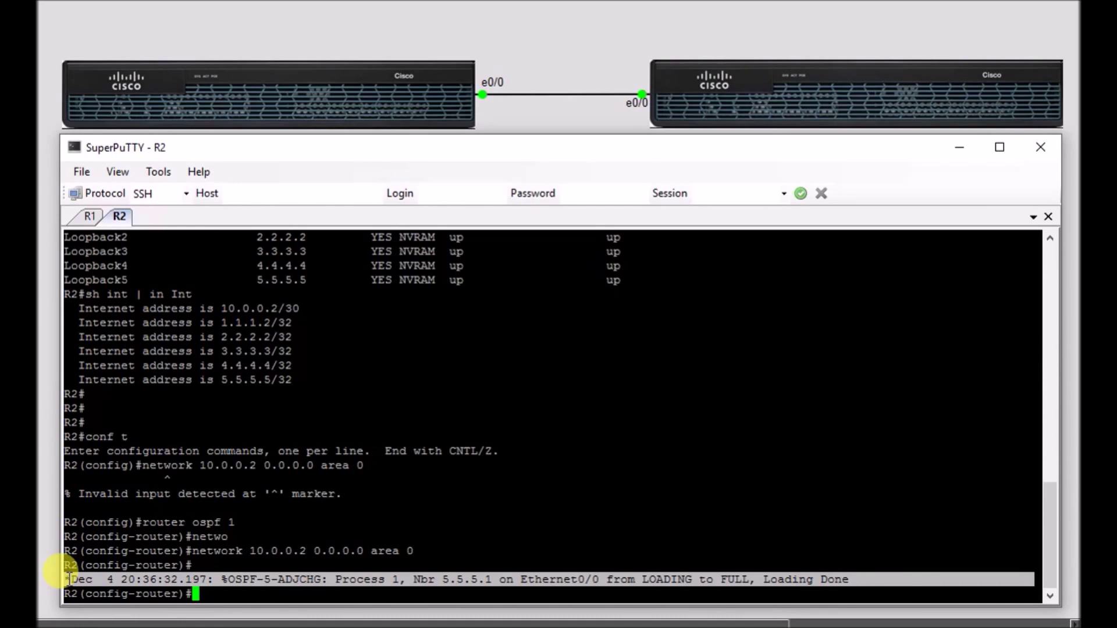
left_click(204, 522)
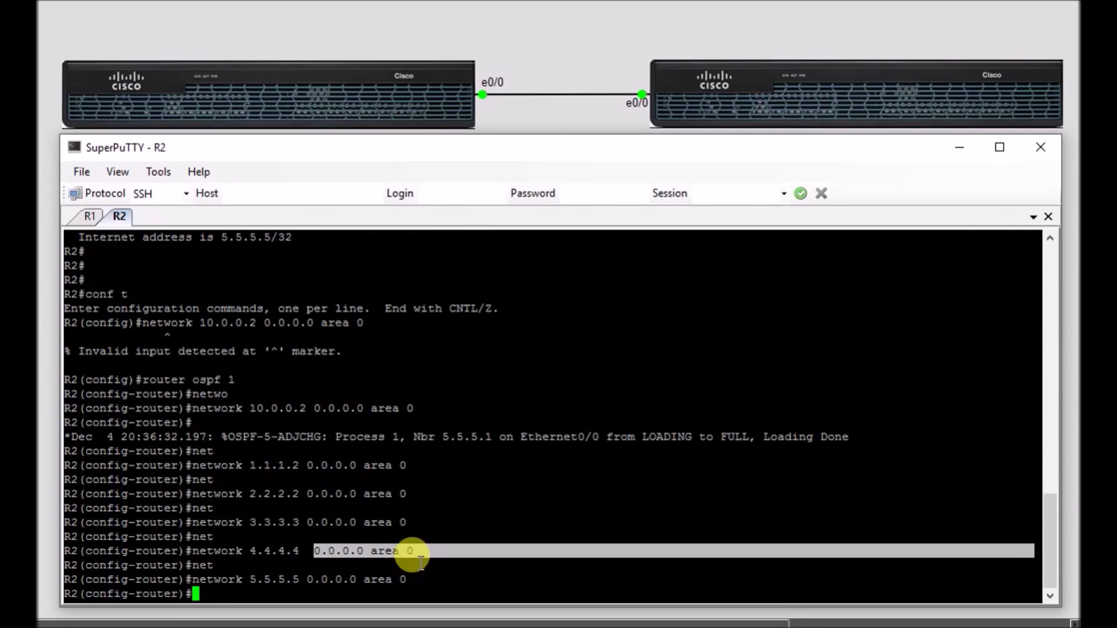
key("ctrl+z")
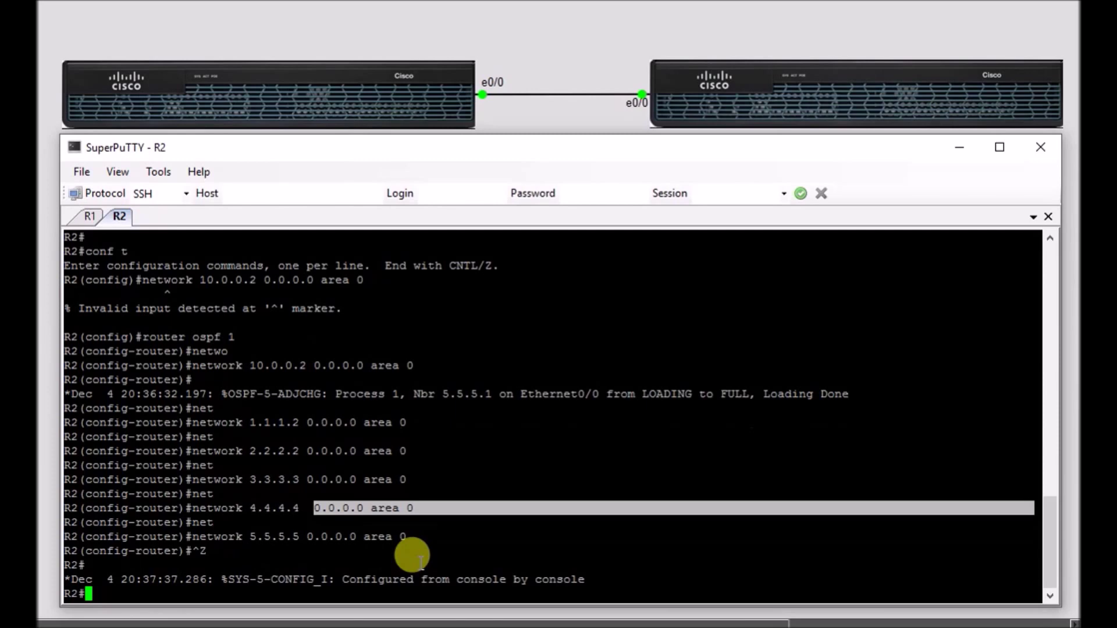
type("ping 1")
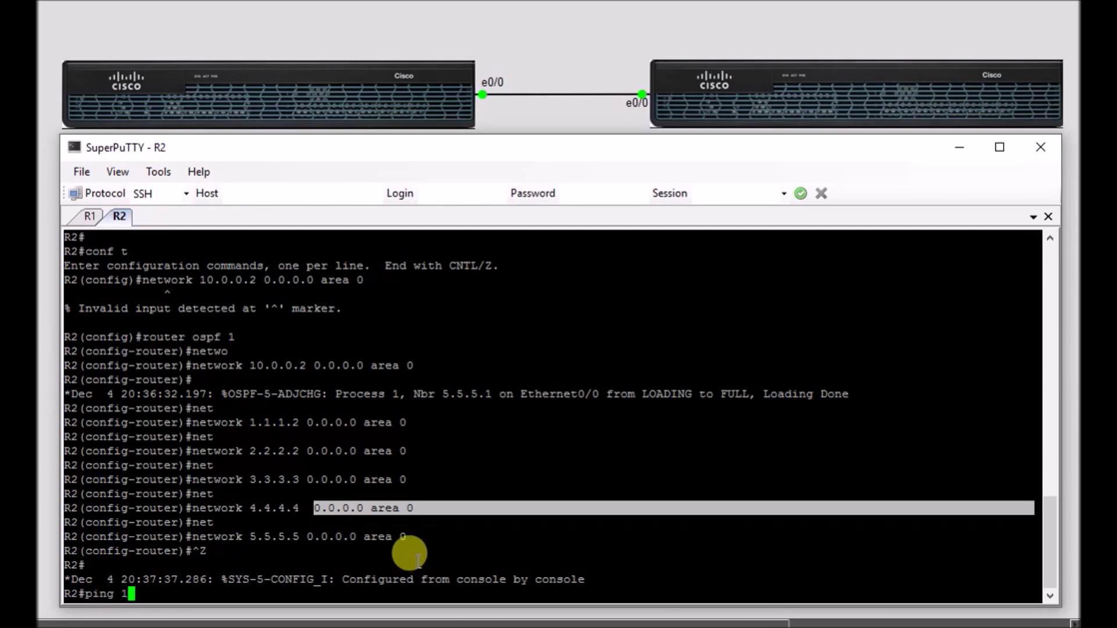
type(".1.1.")
type("1")
From R2, ping 1.1.1.1 and 4.4.4.1, both succeeding at 100 percent
key("Return")
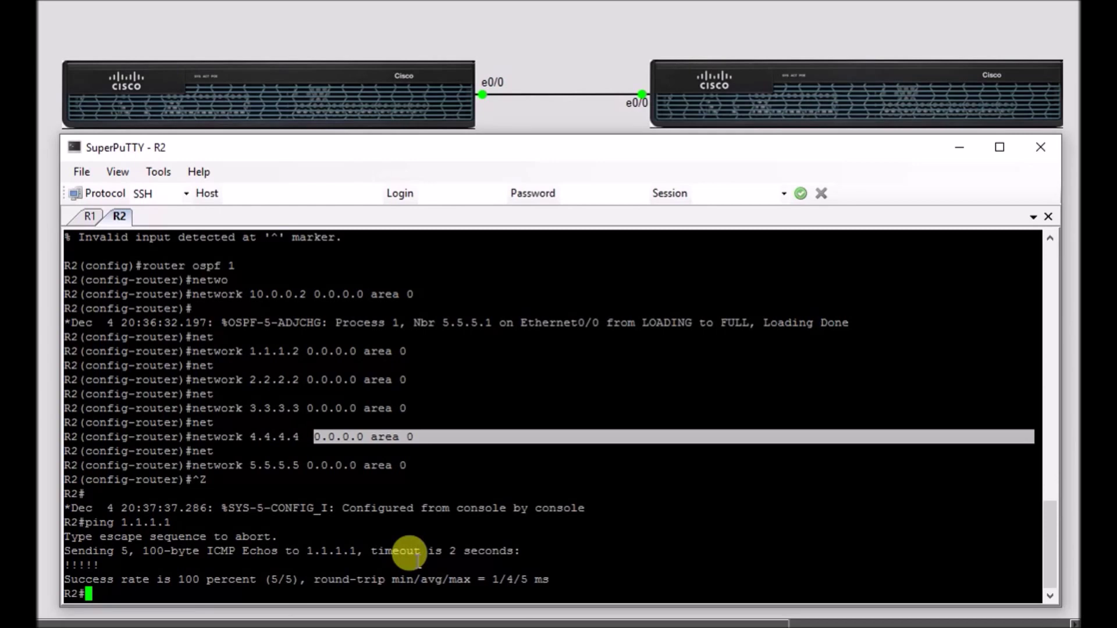
type("pi")
key("BackSpace")
key("BackSpace")
type("pi")
type("ng 4.4.4.")
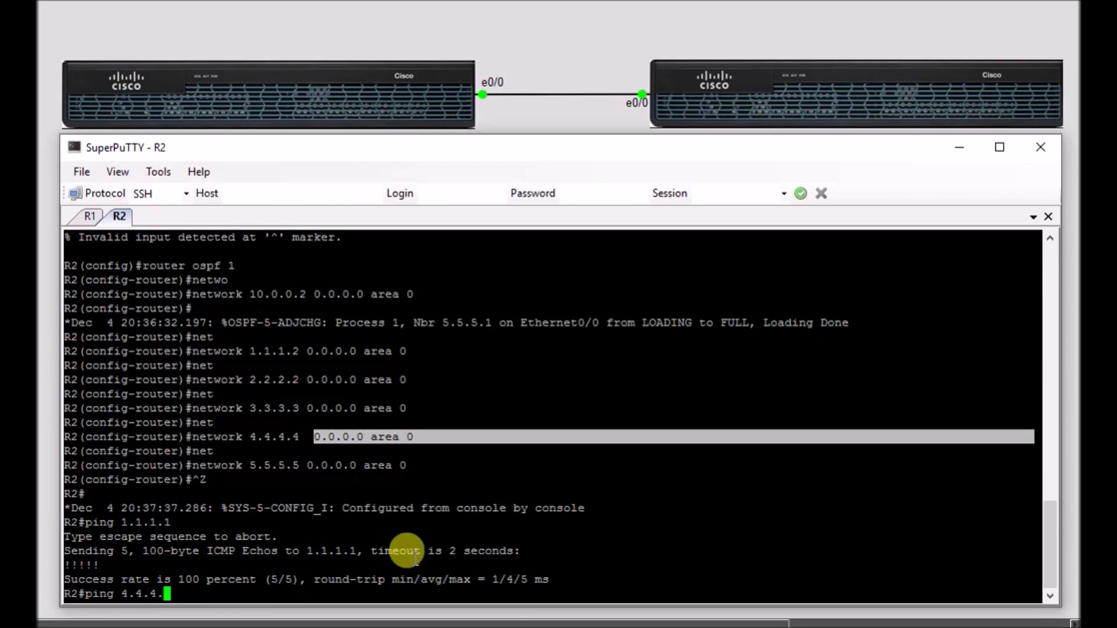
type("1")
key("Return")
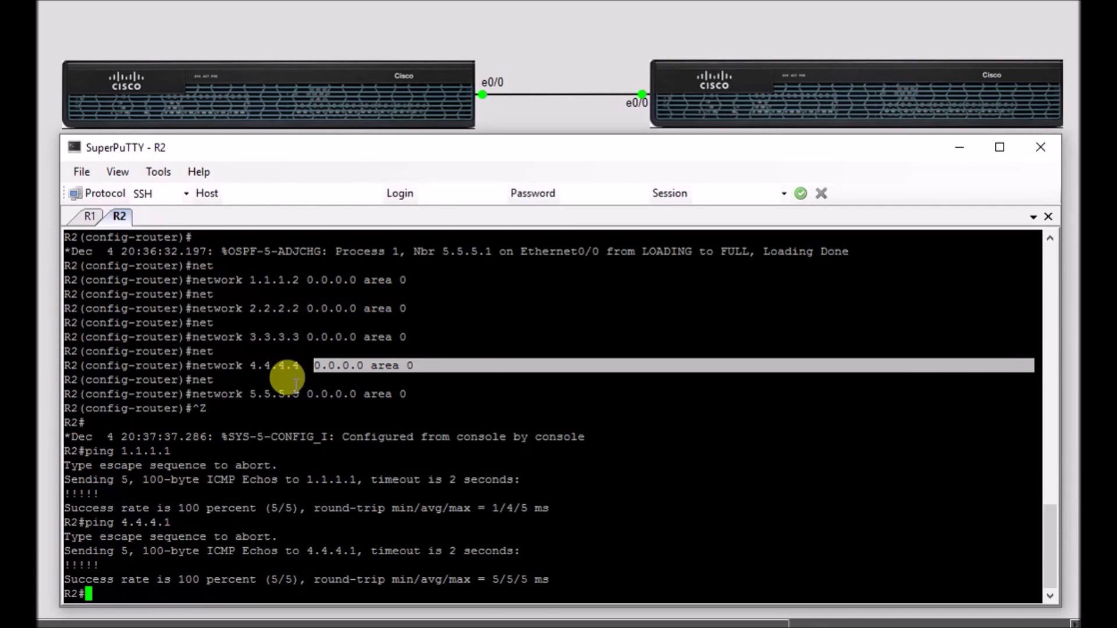
type("sh ip router")
Show R2's OSPF routes via 10.0.0.1 and its FULL neighbor 5.5.5.1
key("BackSpace")
key("BackSpace")
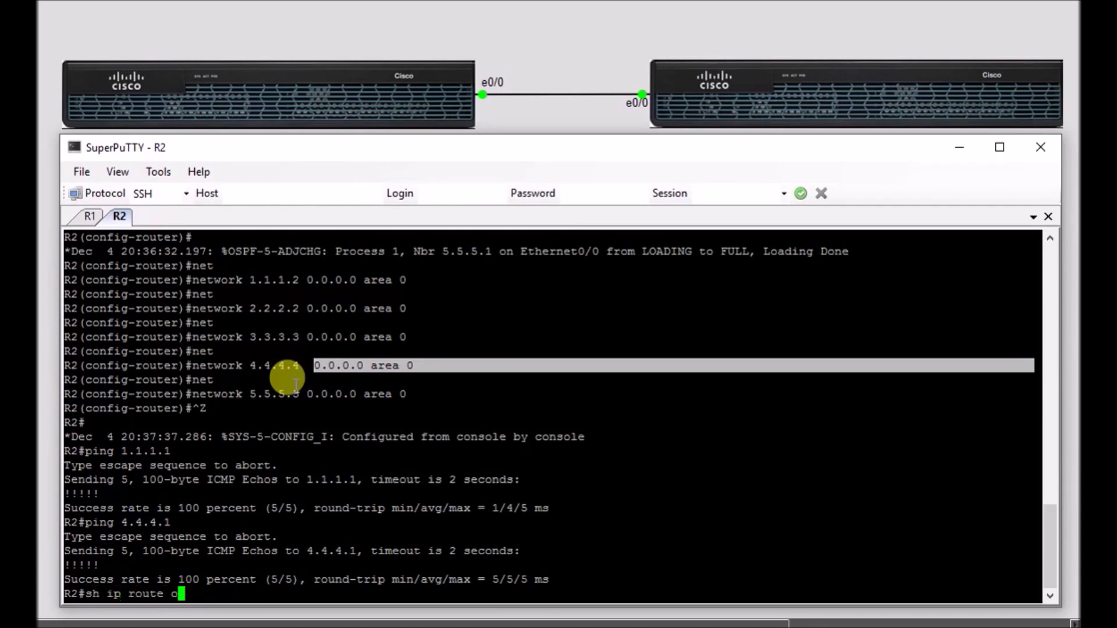
type("ospf")
key("Return")
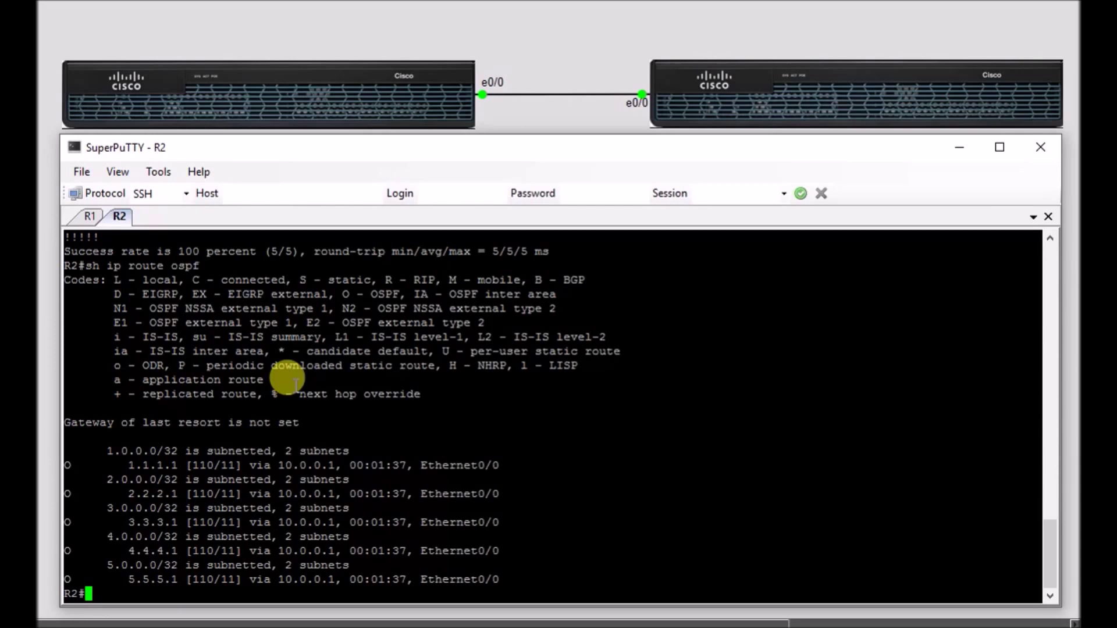
type("sh ip osp")
key("Tab")
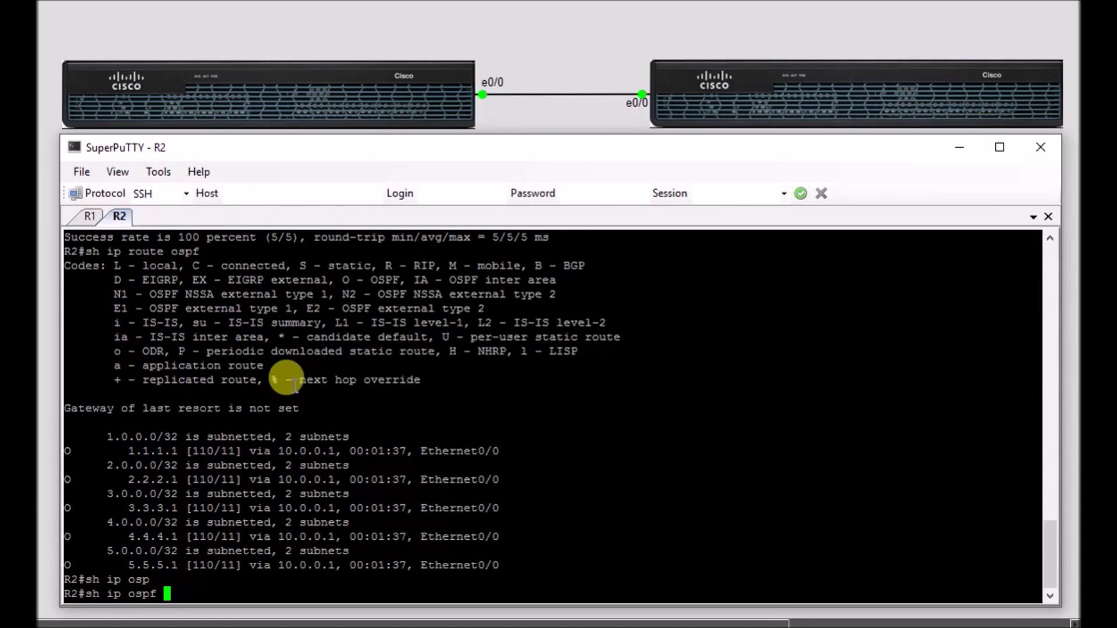
type("ne")
key("Tab")
key("Return")
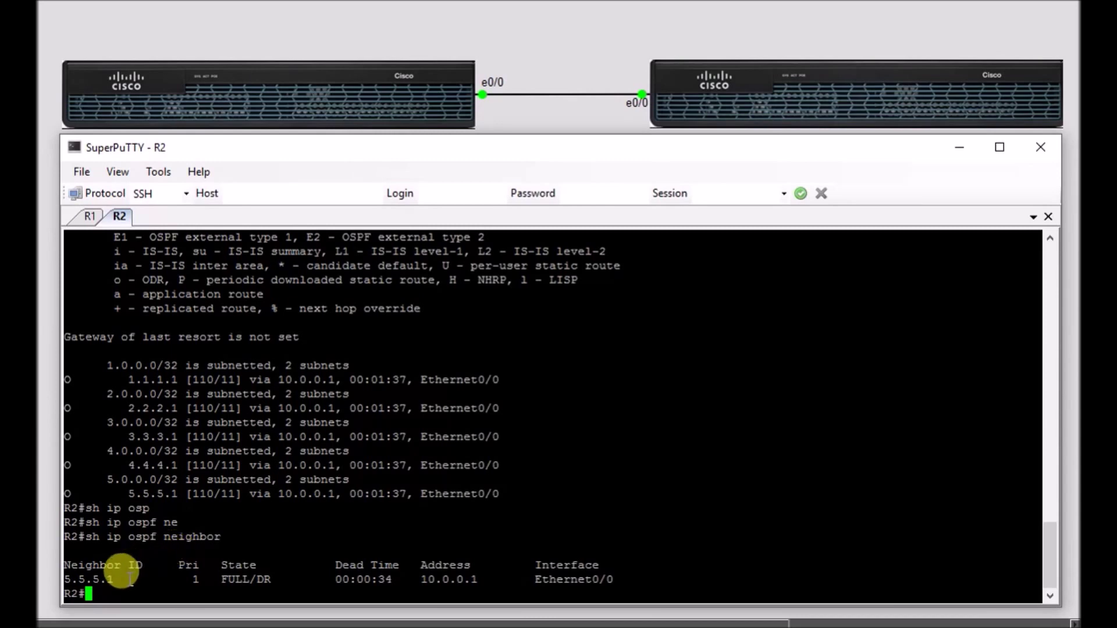
left_click_drag(119, 580, 65, 580)
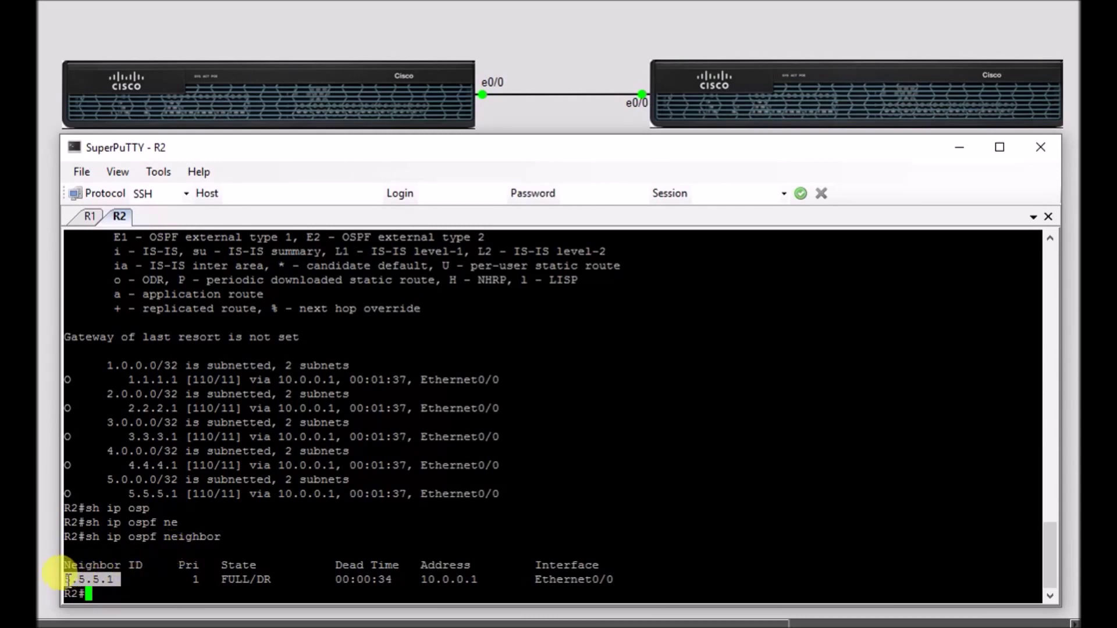
left_click(87, 215)
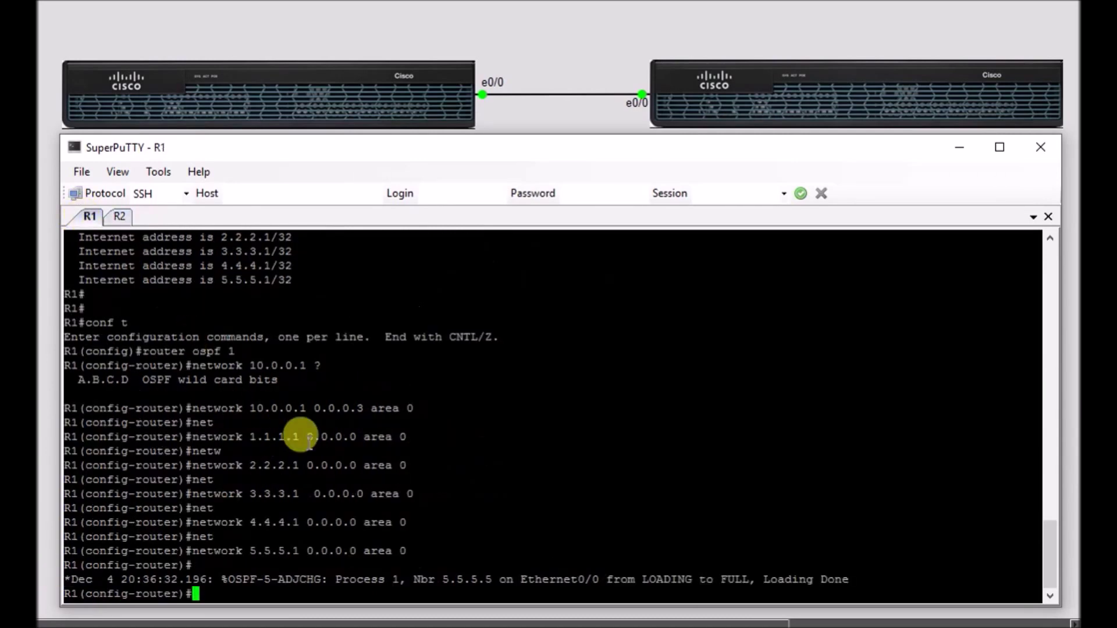
From R1, ping 1.1.1.2 and 3.3.3.3 successfully, while 3.3.3.2 fails
key("ctrl+z")
type("ping ")
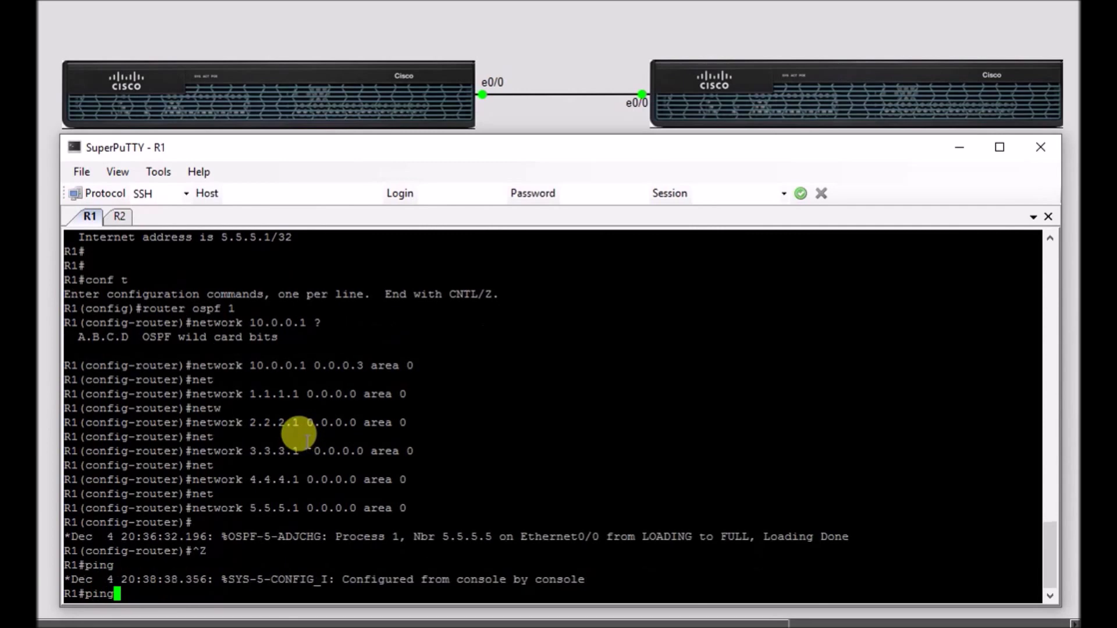
type("1.1.1.2")
key("Return")
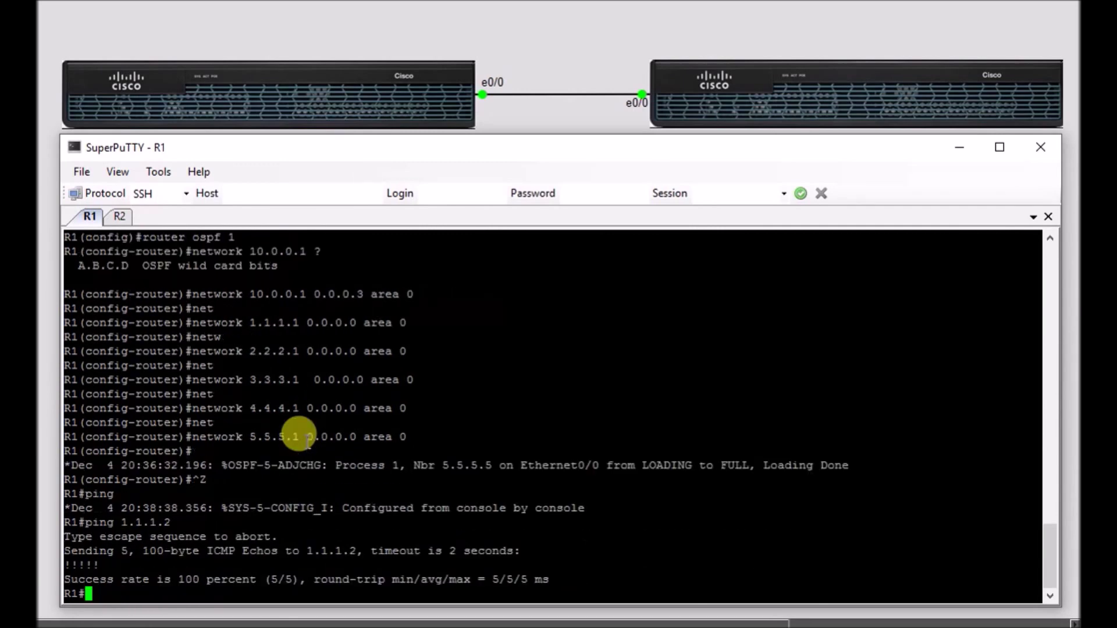
type("ping ")
type("3.3.3.")
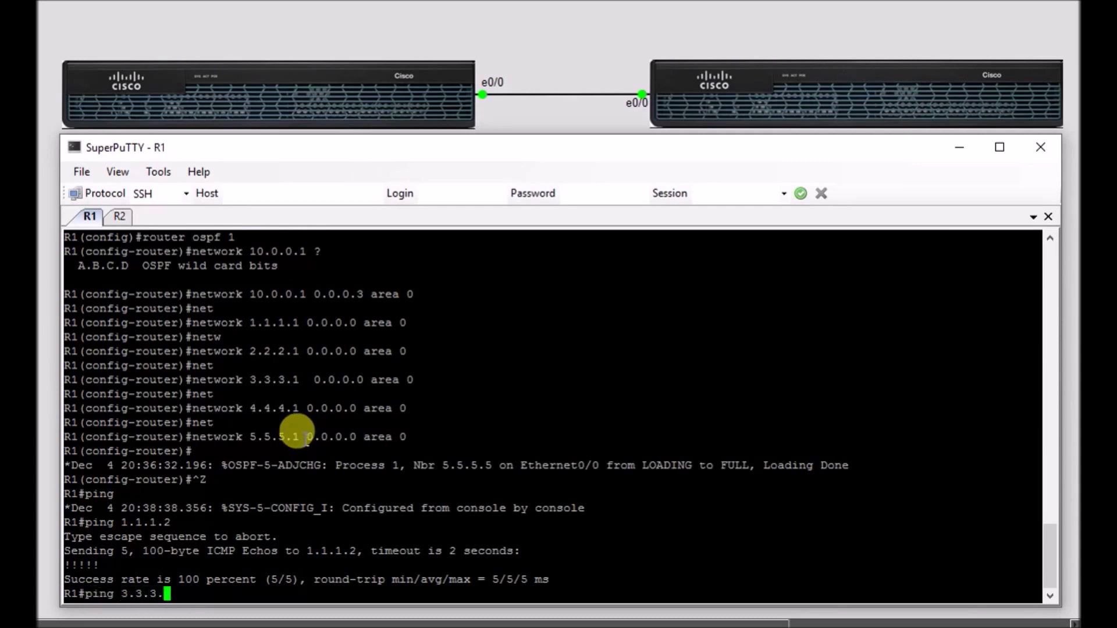
type("2")
key("Return")
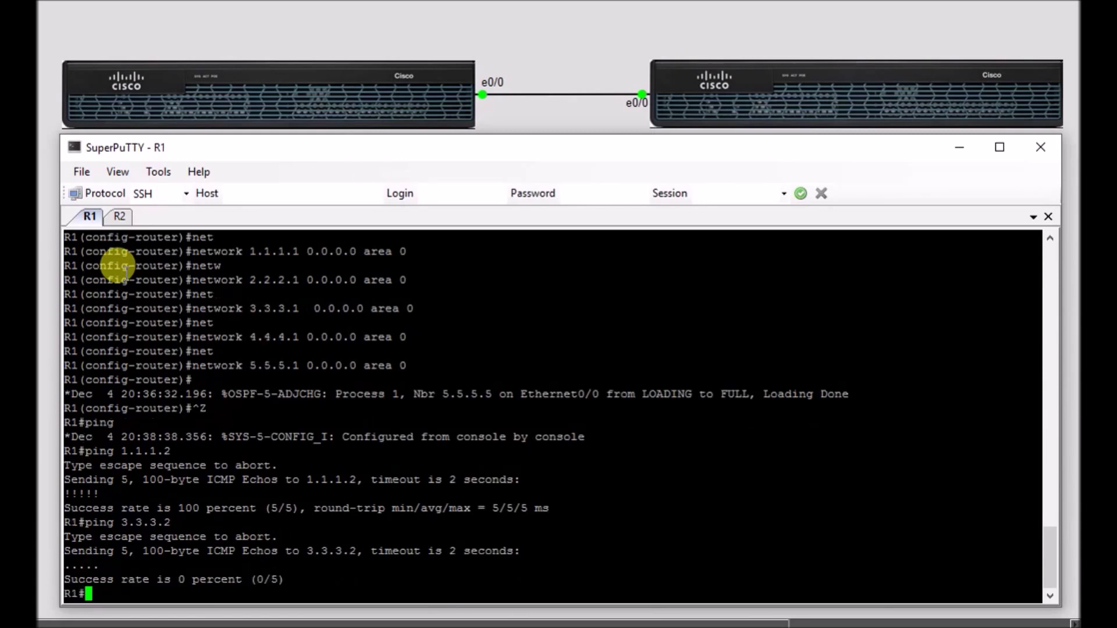
type("ping 3.3.3.3")
key("Return")
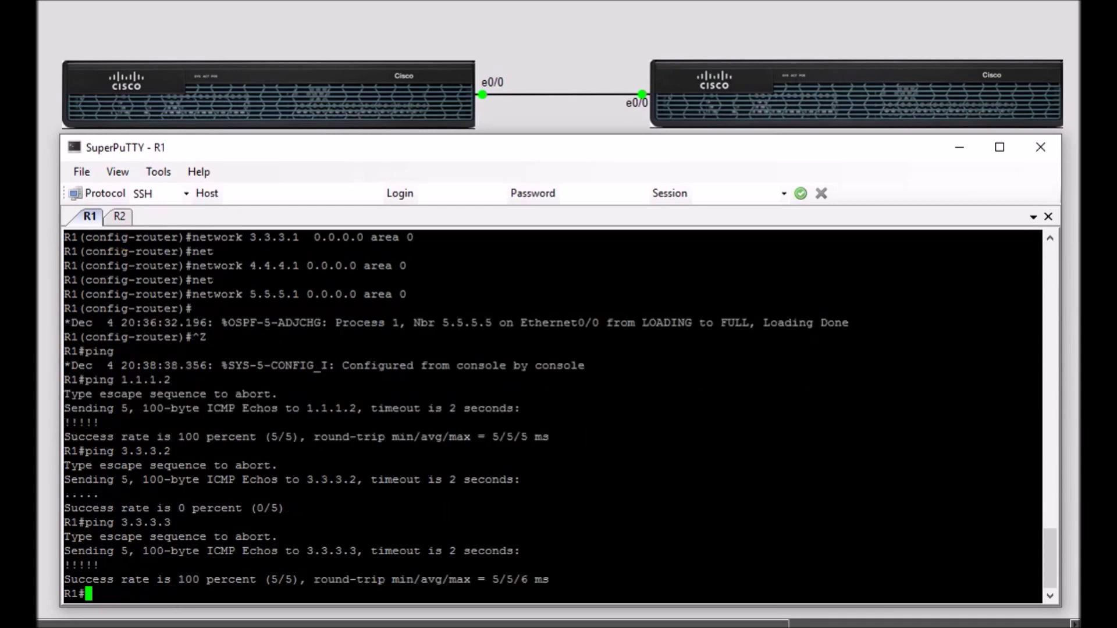